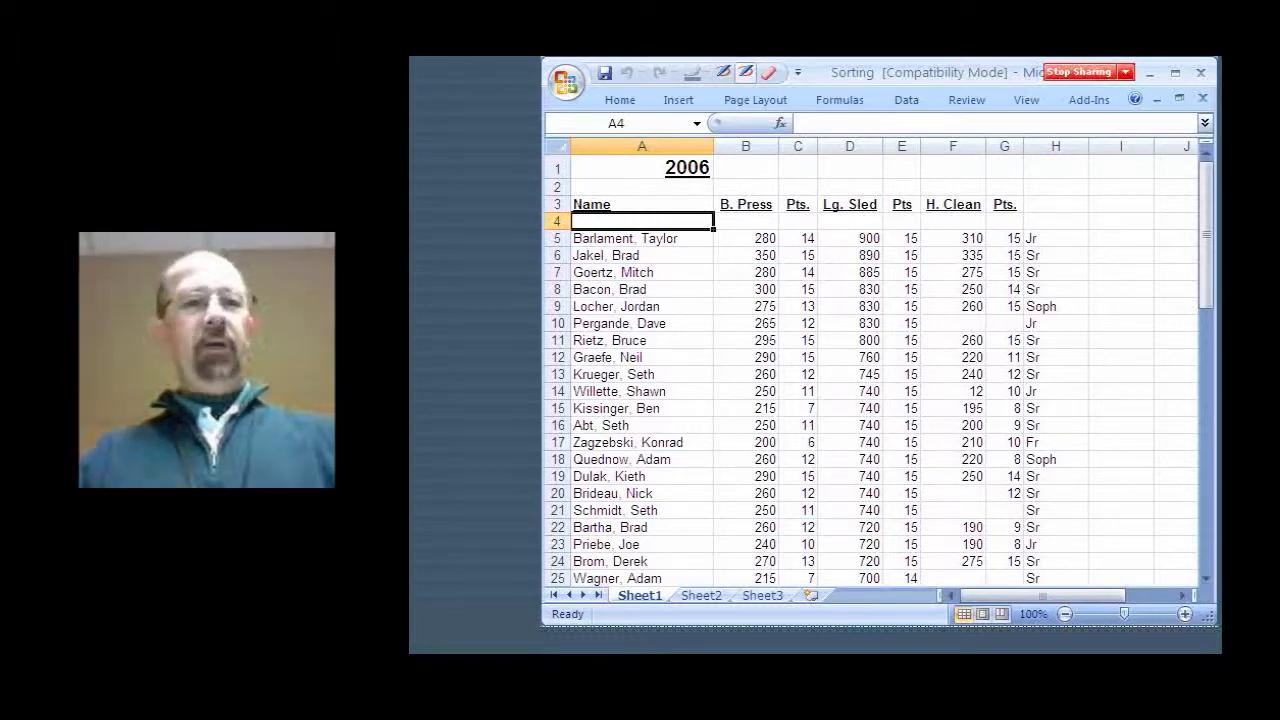
scroll(879, 372, down, 5)
scroll(879, 372, up, 5)
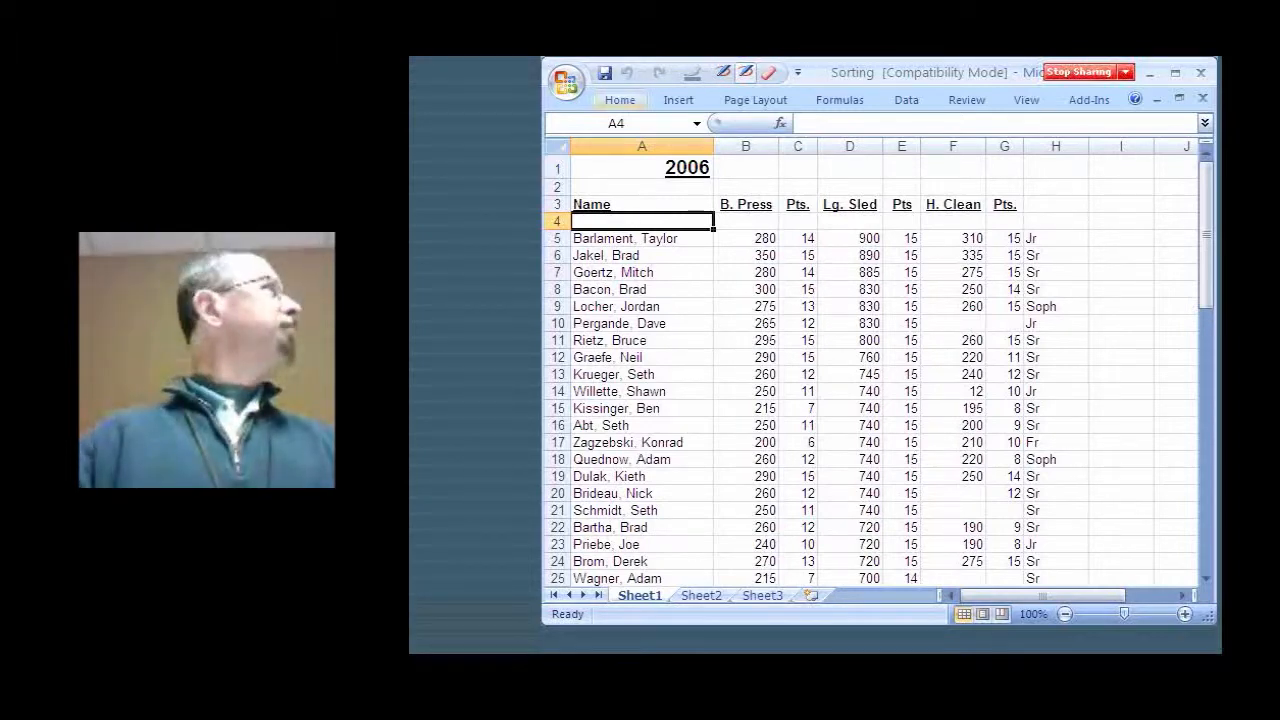
Turn on AutoFilter for the table's header row
click(620, 100)
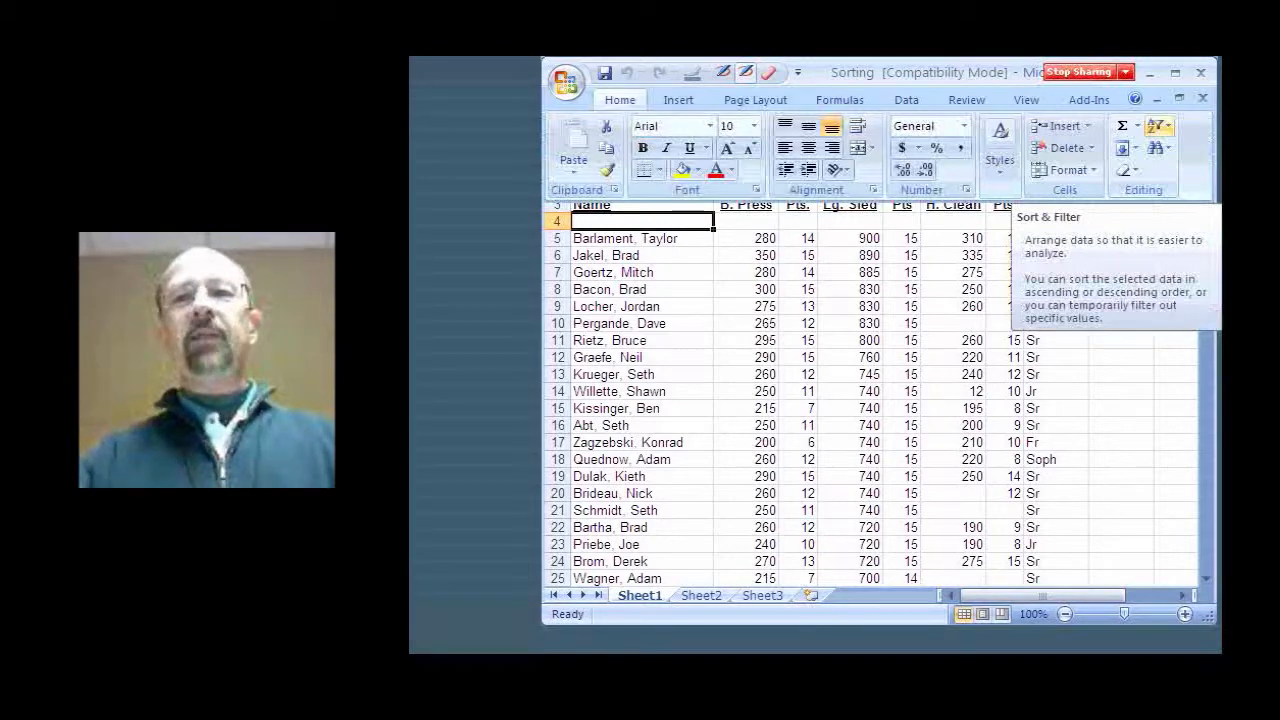
click(1158, 128)
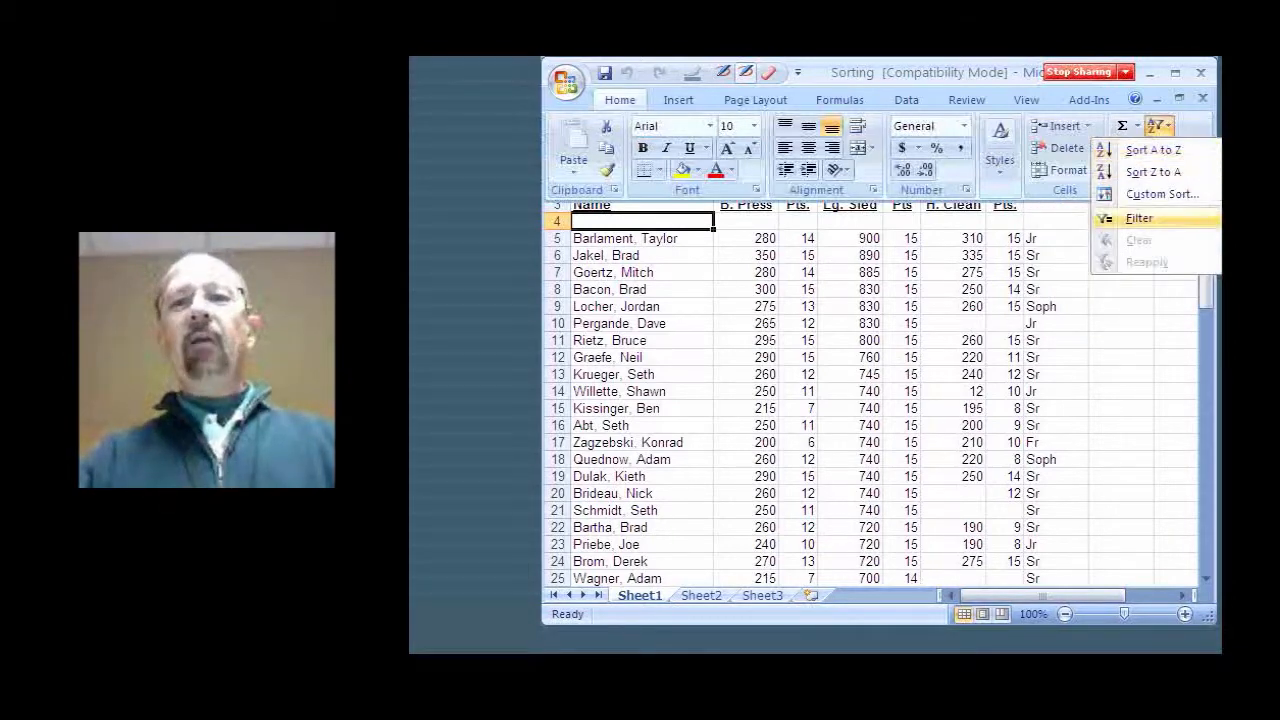
click(1139, 218)
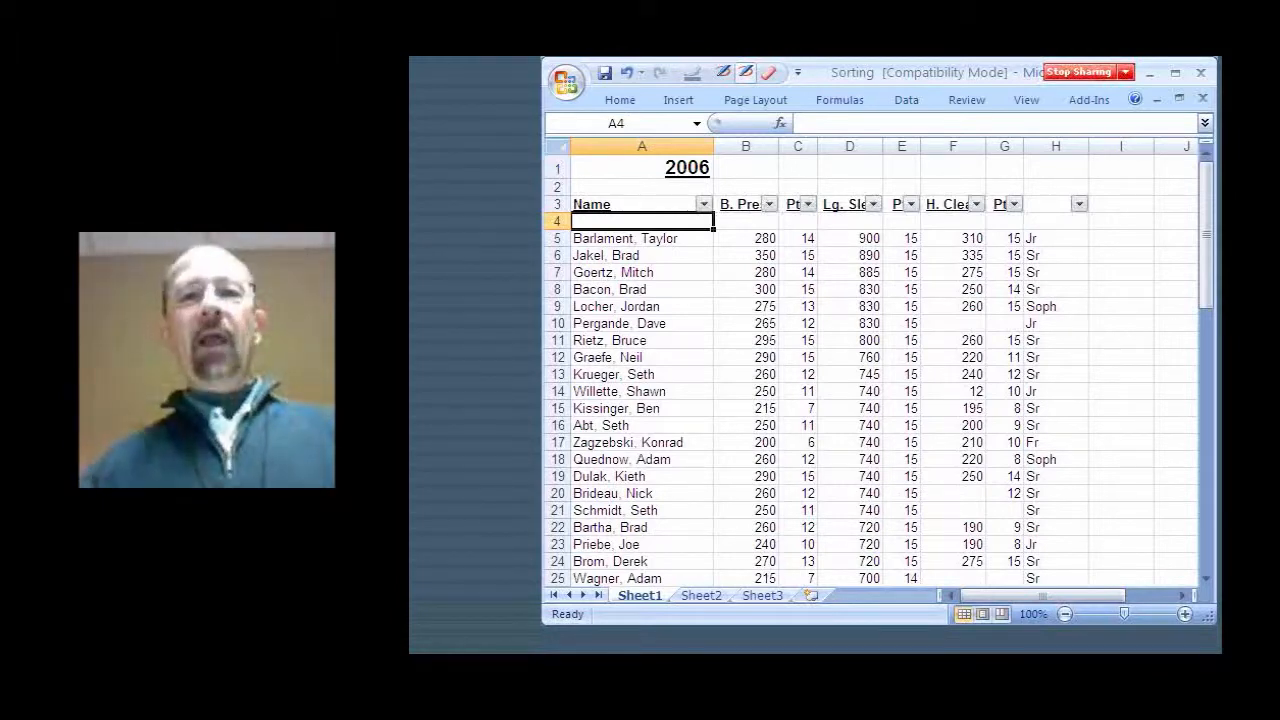
click(976, 204)
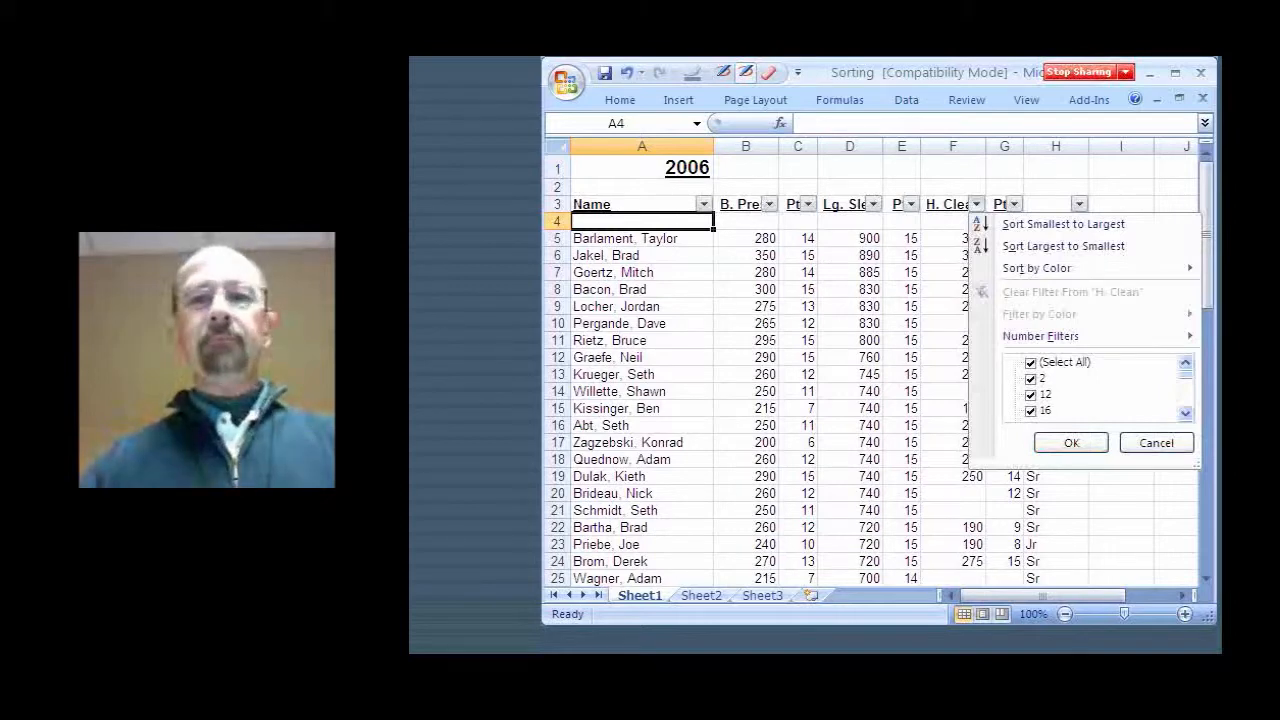
click(1031, 363)
click(1156, 443)
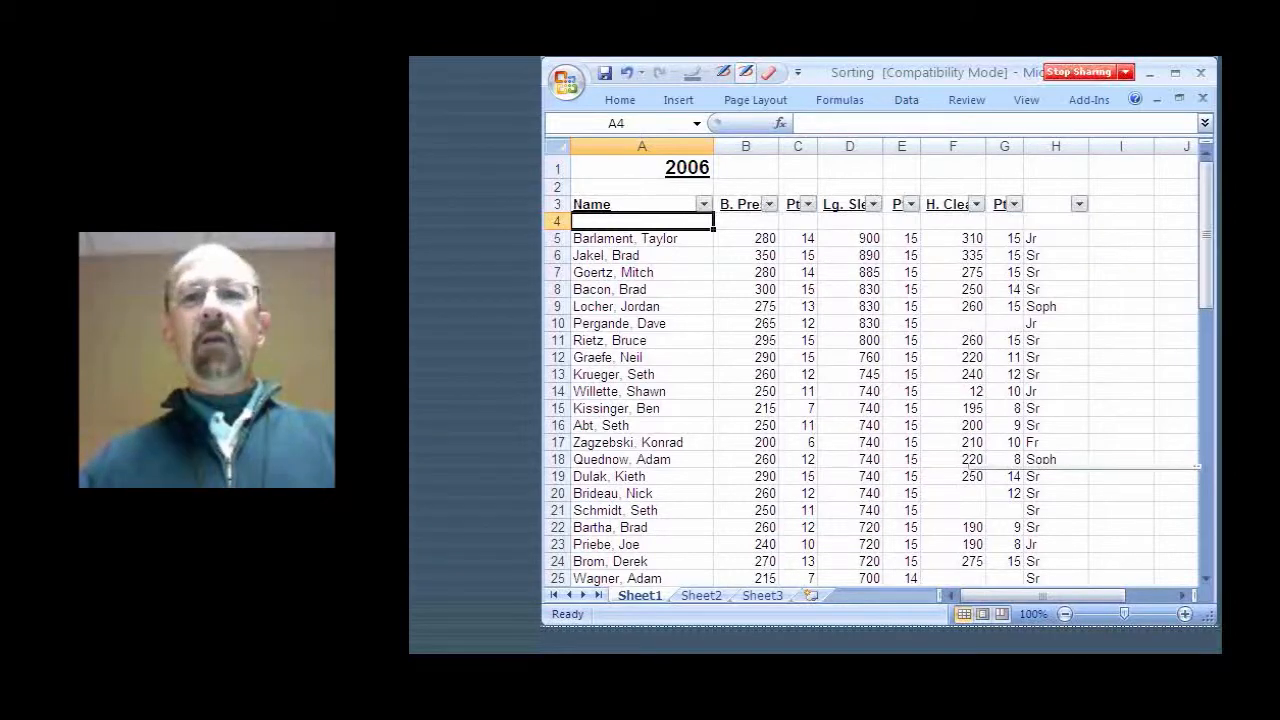
Filter the H. Clean column to show only 250, 260, 275, 310 and 335, then undo that filter
click(977, 204)
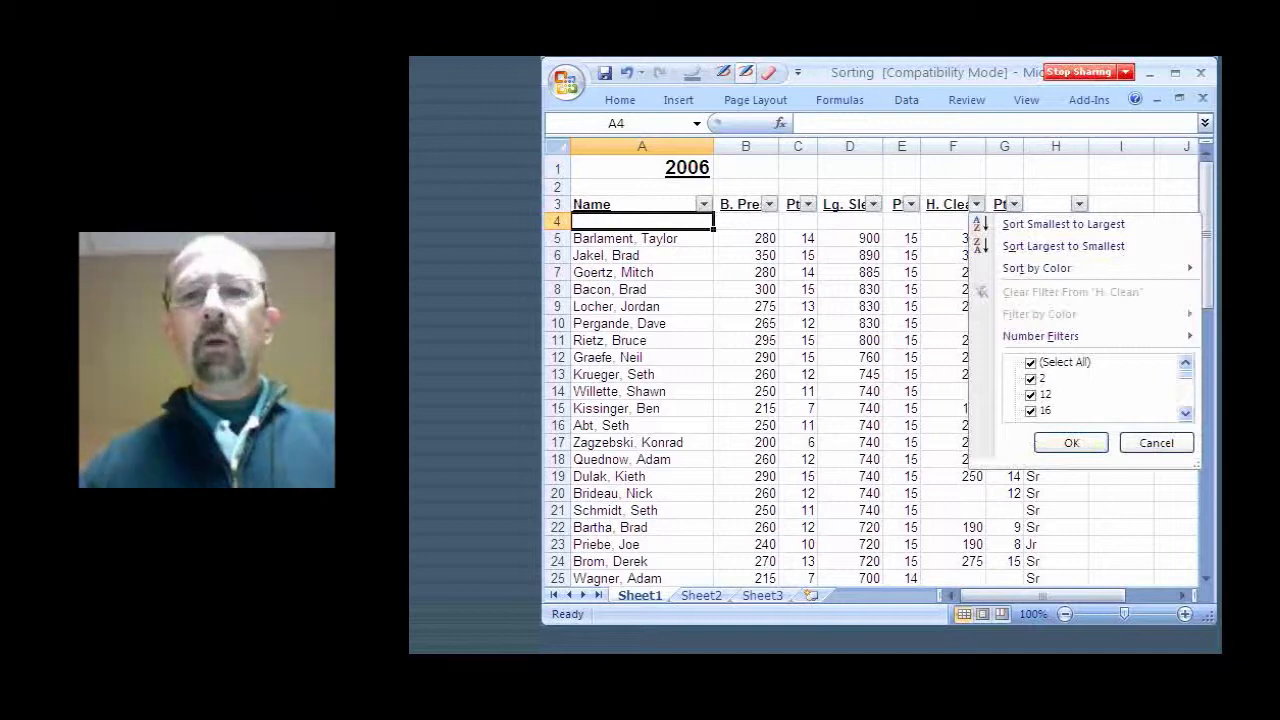
click(1031, 363)
drag(1186, 374, 1186, 398)
click(1031, 379)
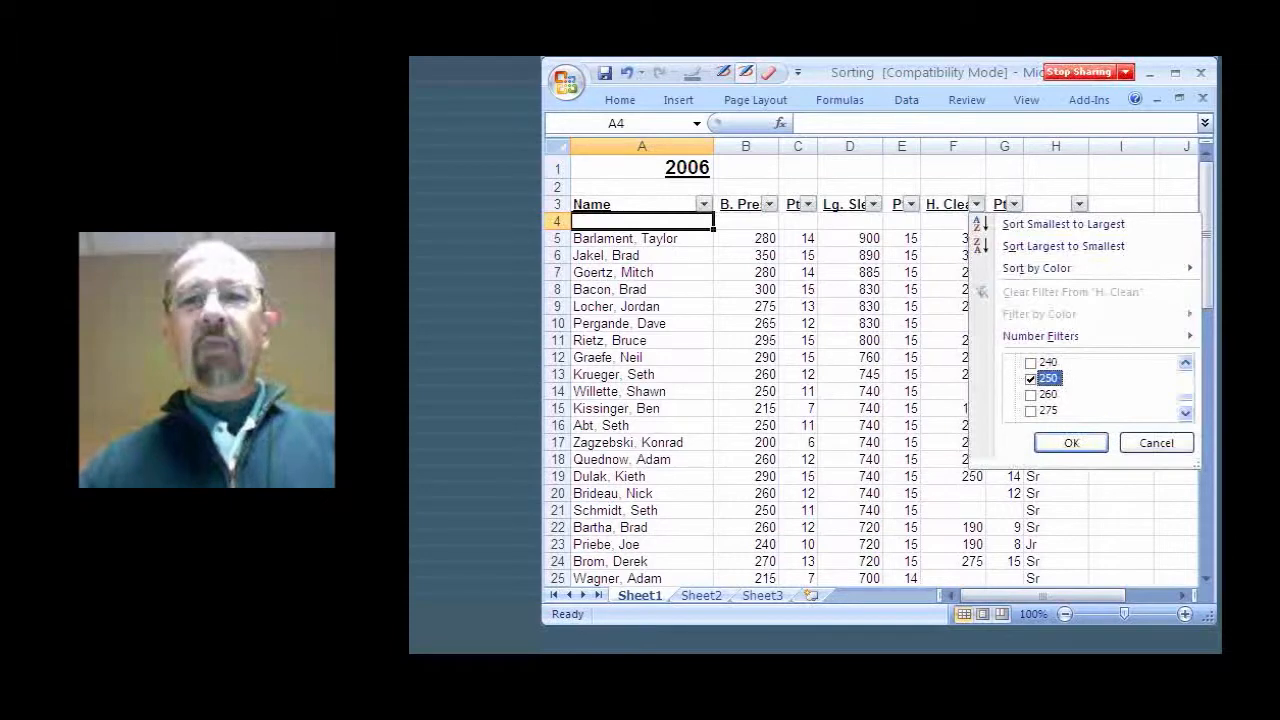
click(1031, 395)
scroll(1031, 395, down, 1)
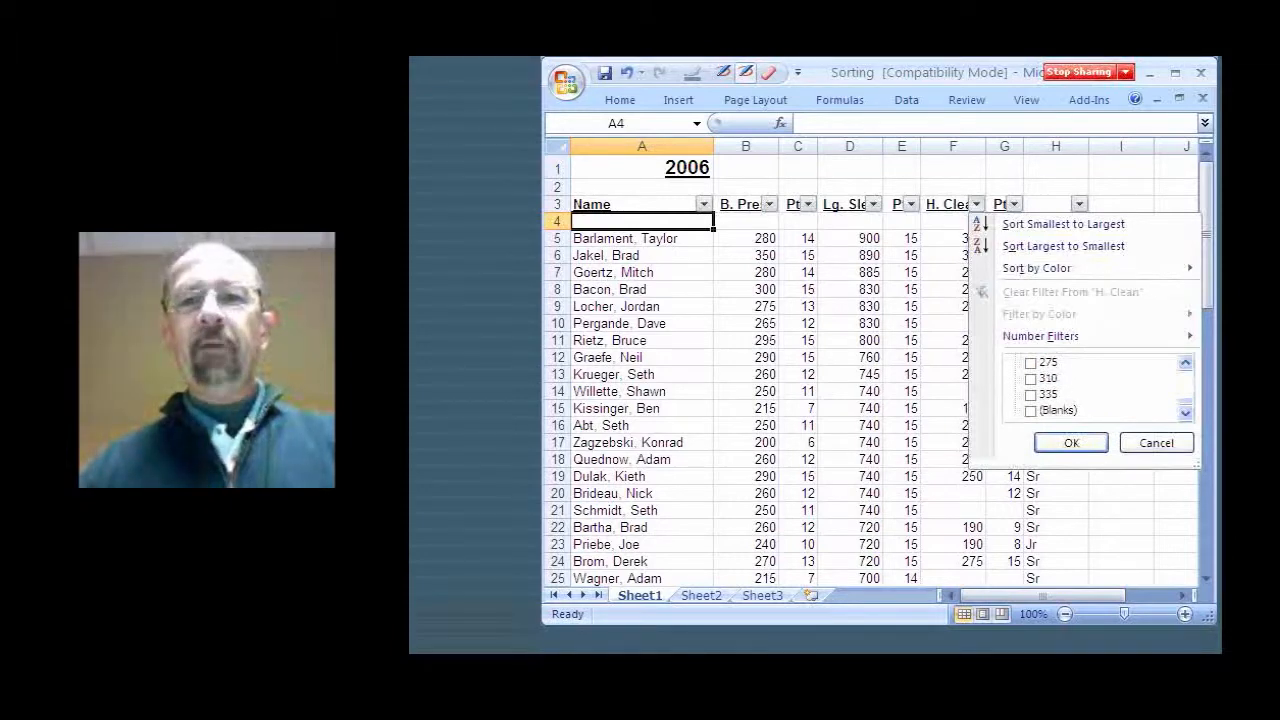
click(1031, 363)
click(1031, 379)
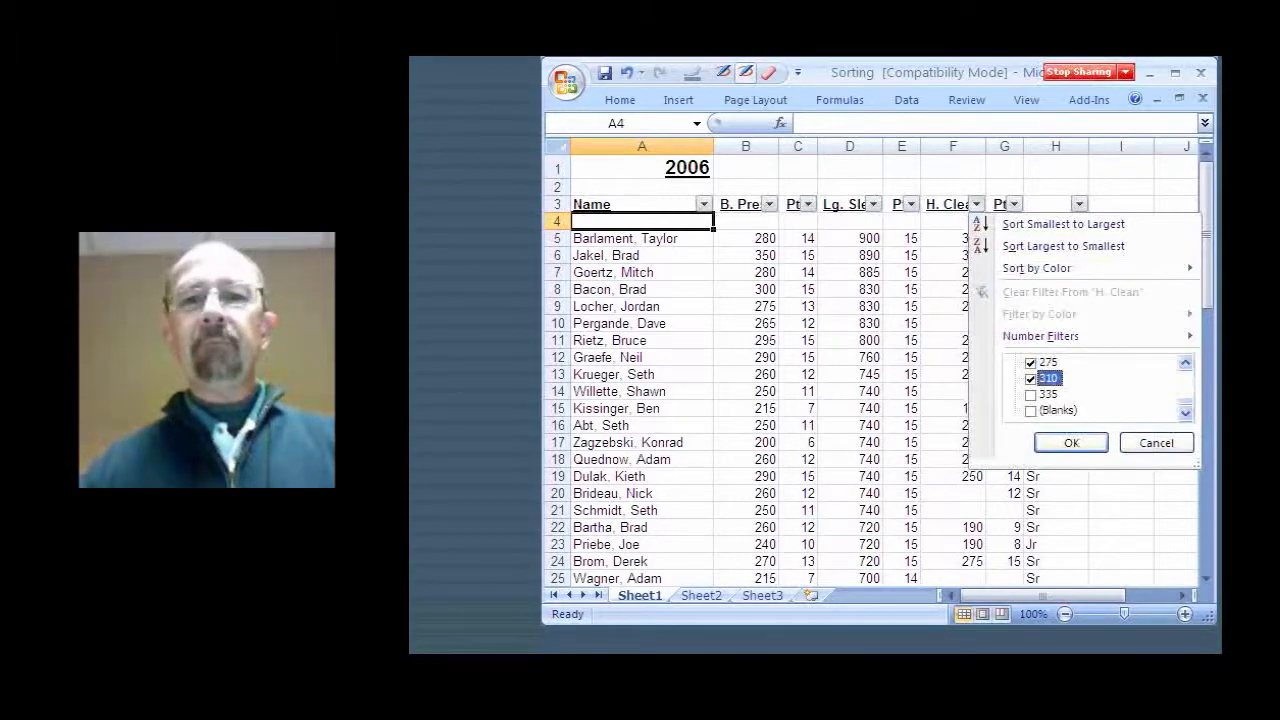
click(1031, 395)
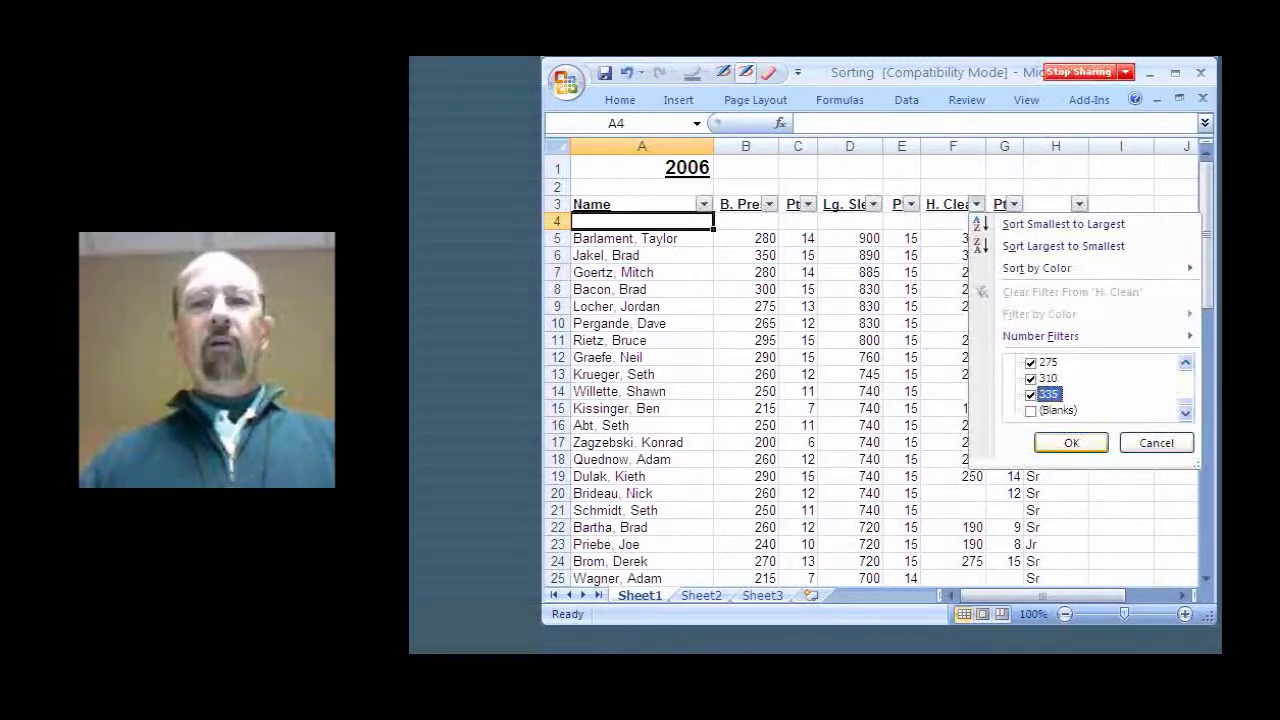
click(1071, 443)
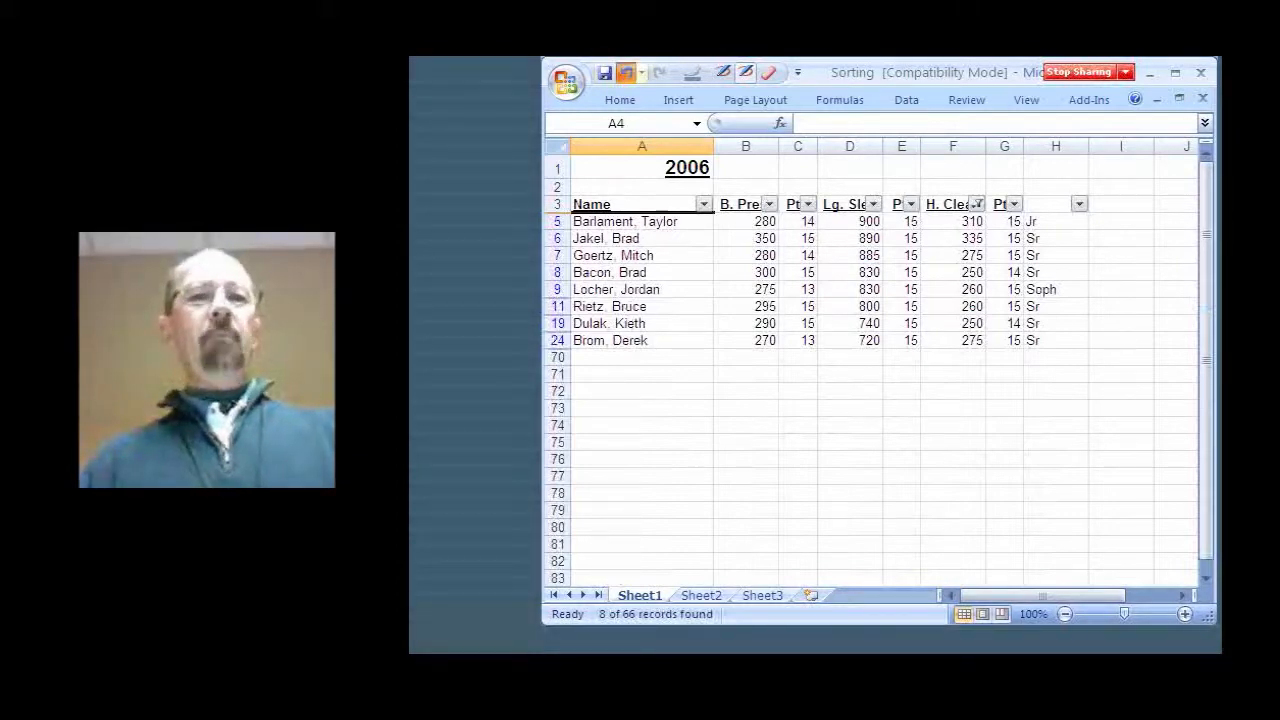
key(ctrl+z)
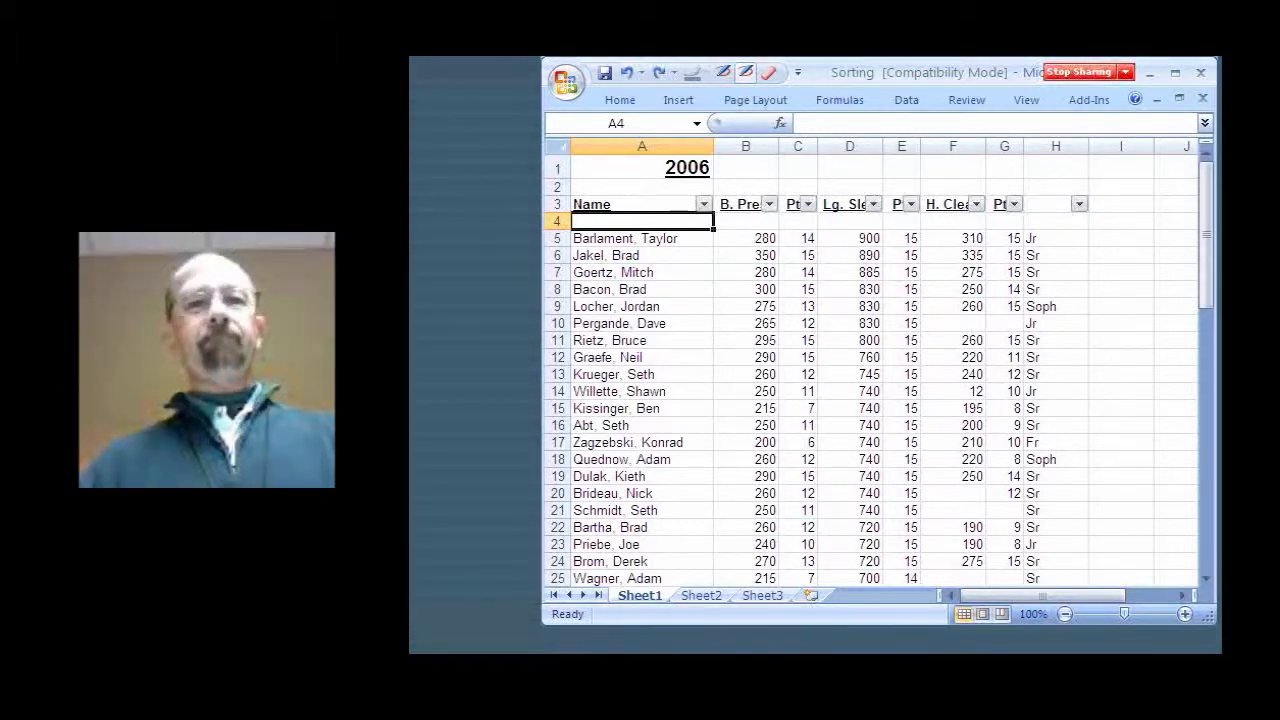
Filter the B. Press column to show only 275, 280, 290, 295, 300 and 350
click(769, 204)
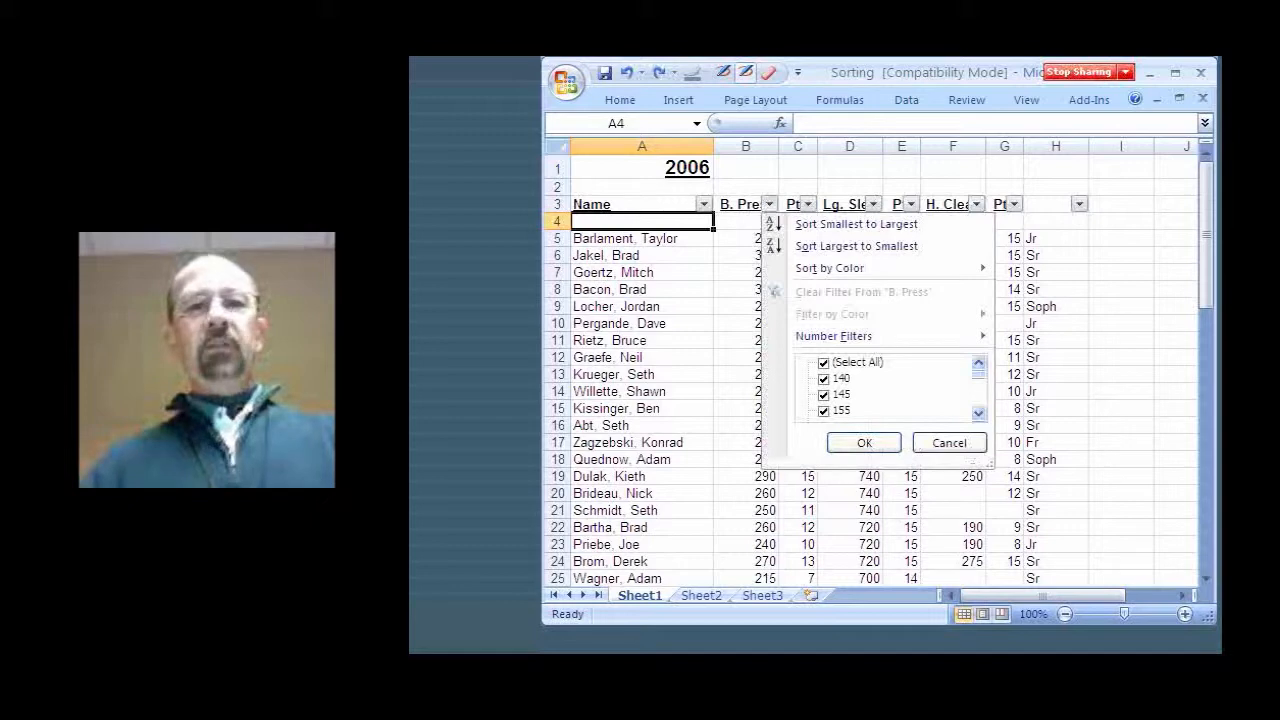
click(824, 363)
drag(979, 374, 979, 405)
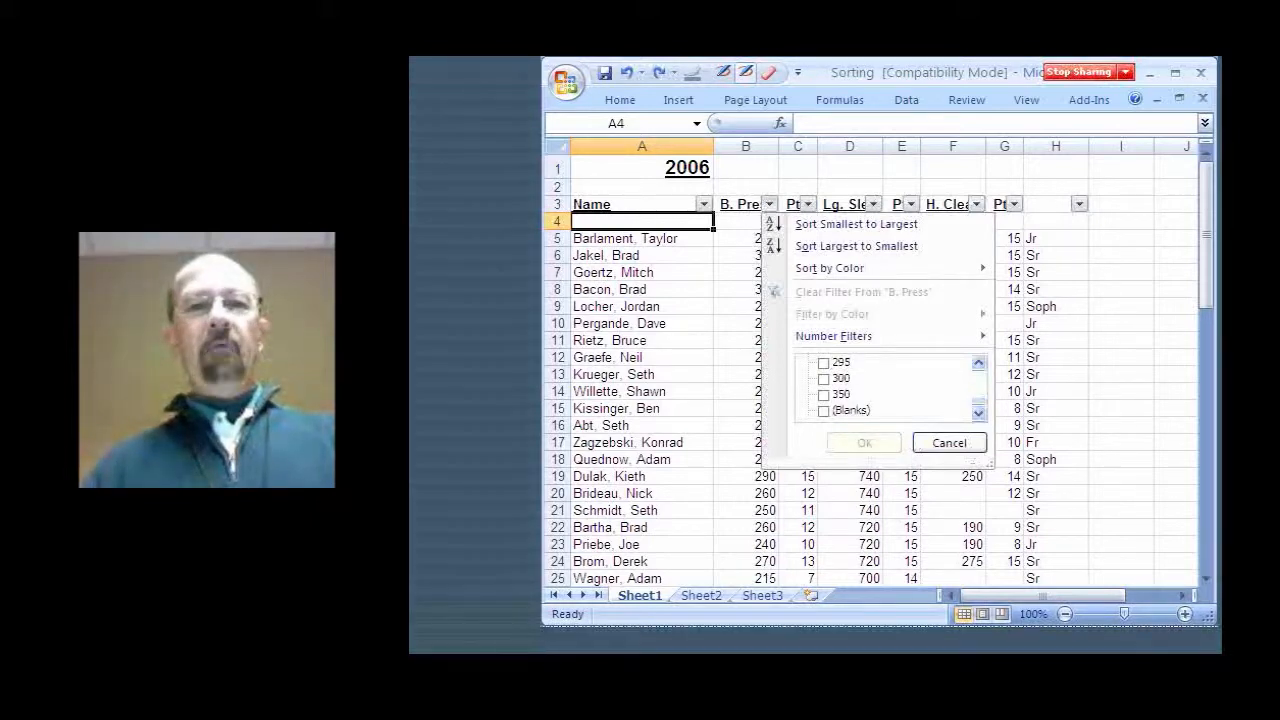
click(824, 395)
click(824, 379)
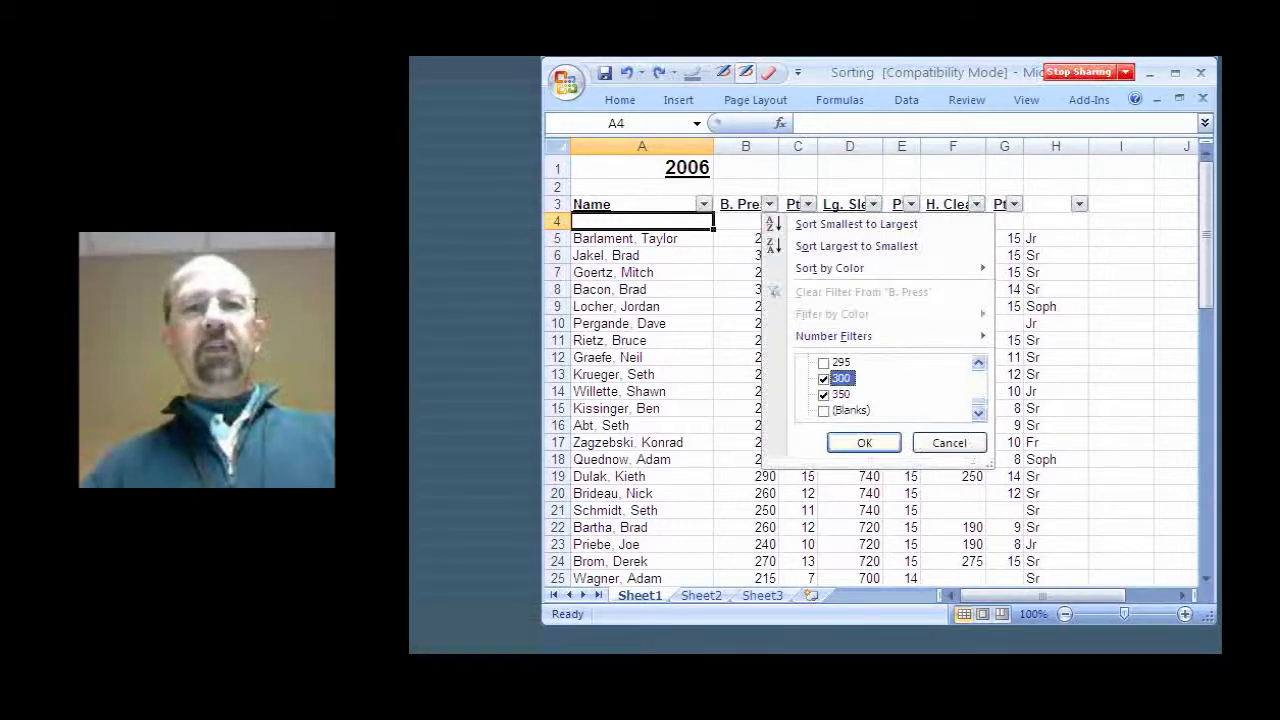
click(824, 363)
scroll(880, 386, up, 1)
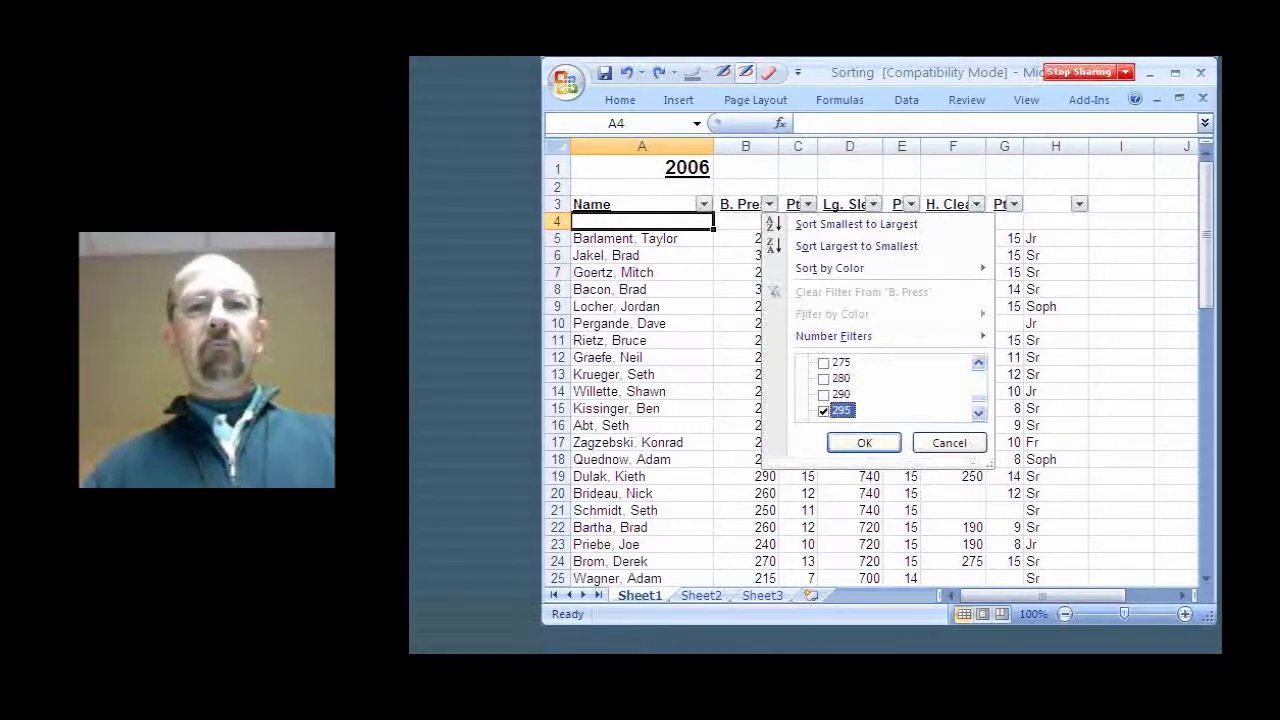
click(824, 394)
click(824, 379)
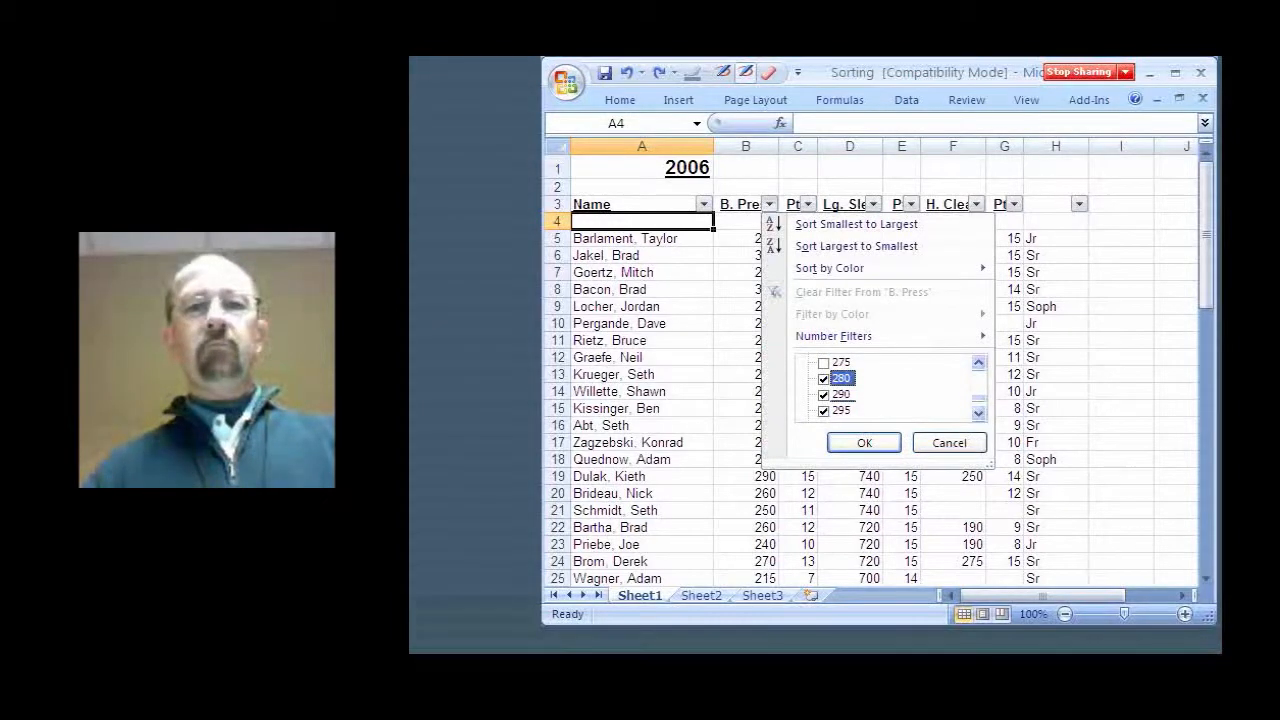
click(824, 363)
click(864, 443)
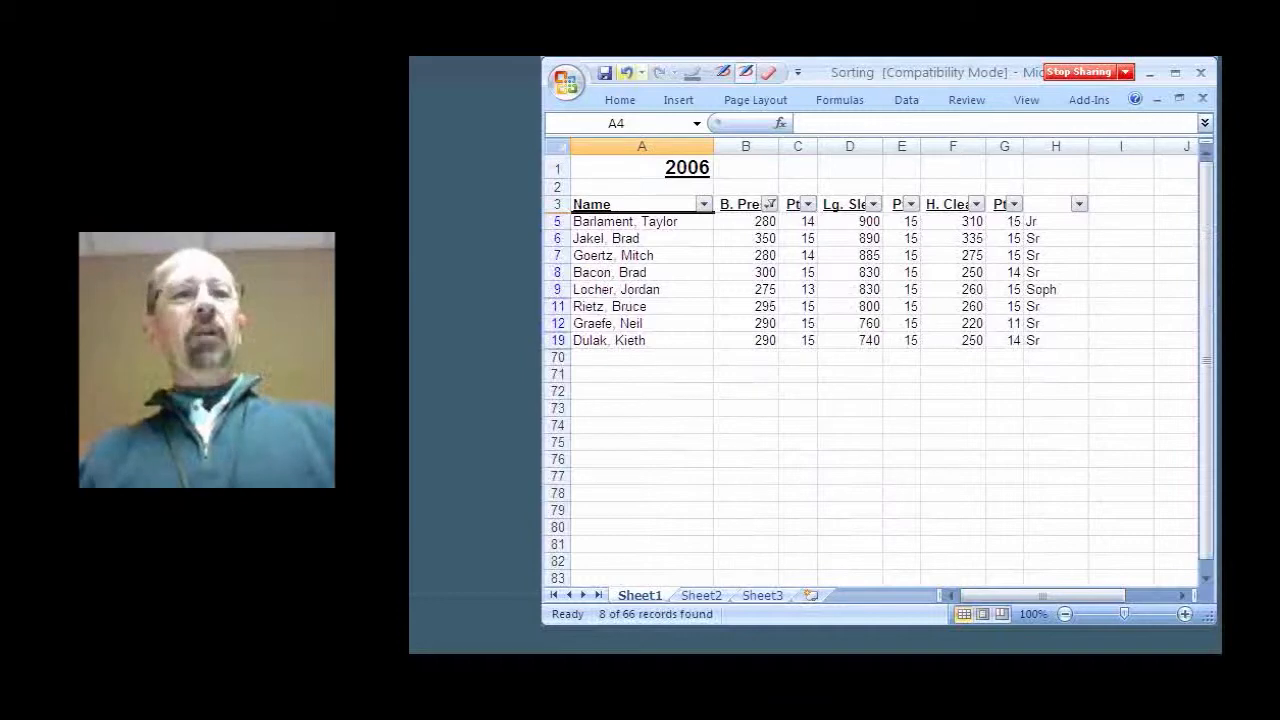
Undo the B. Press filter and remove the AutoFilter from the header row
click(626, 73)
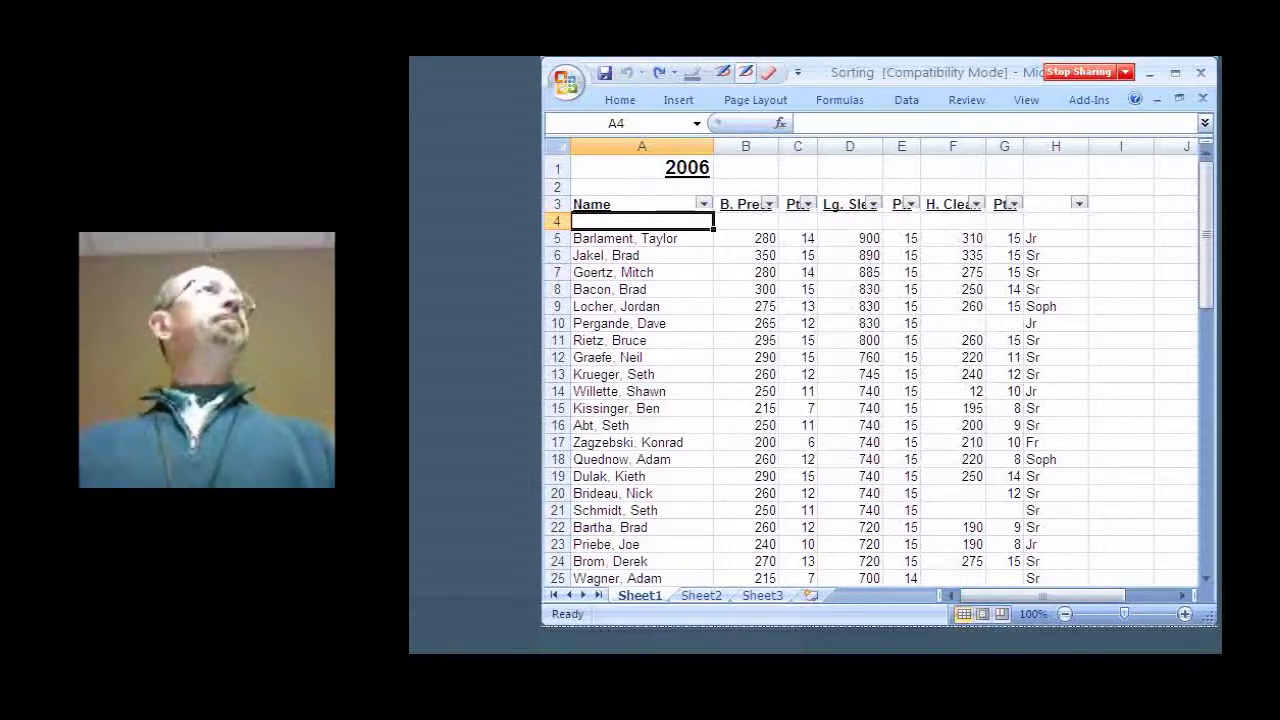
key(ctrl+z)
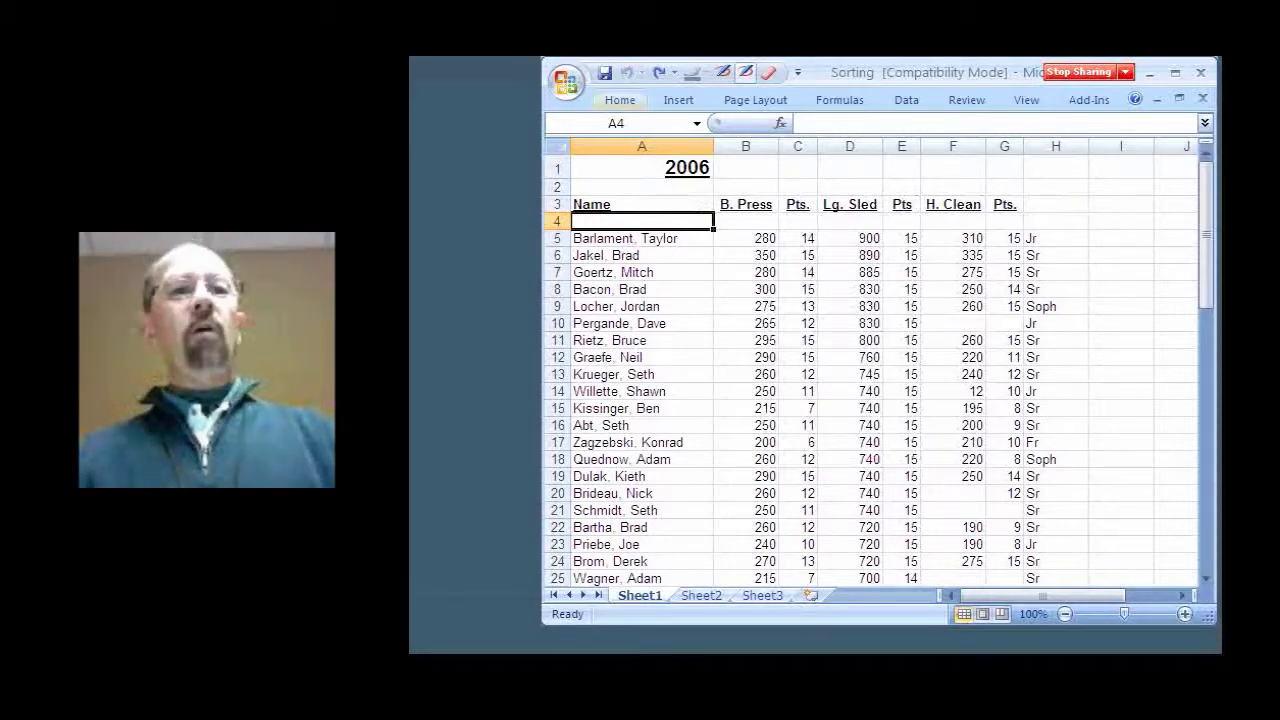
Find all cells in the sheet containing Adam, then close the Find and Replace dialog
click(620, 100)
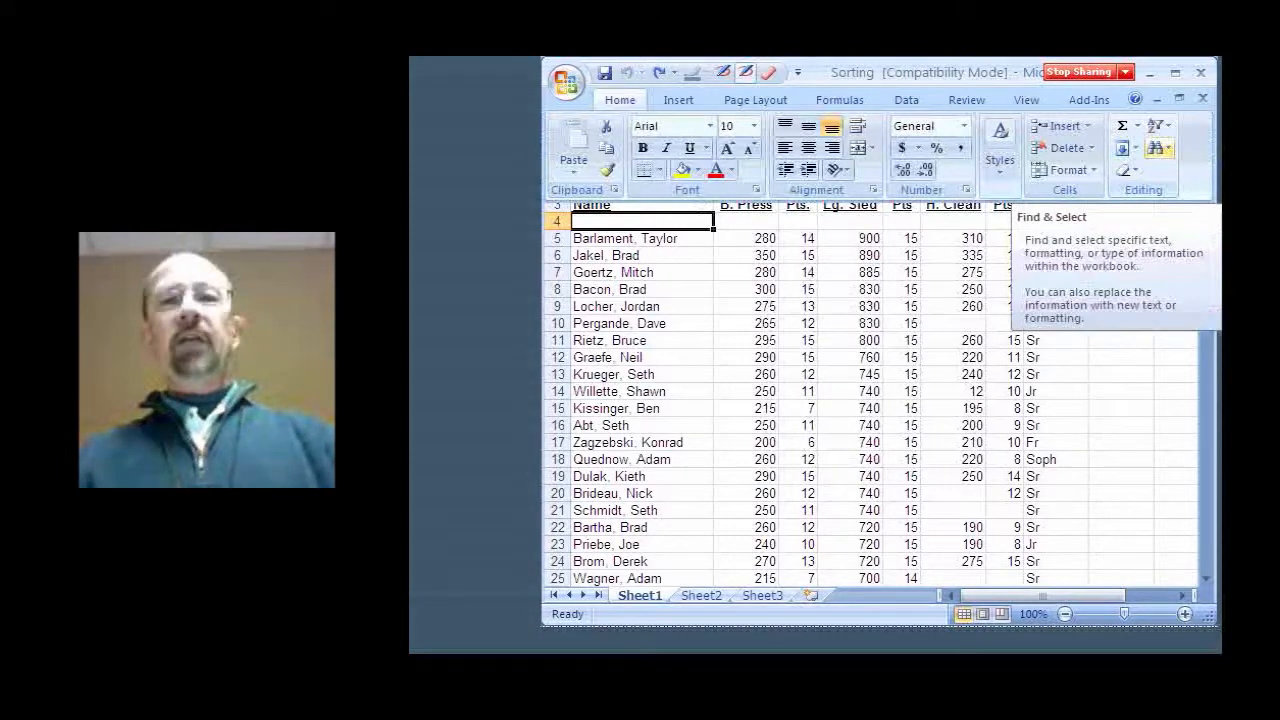
click(1158, 148)
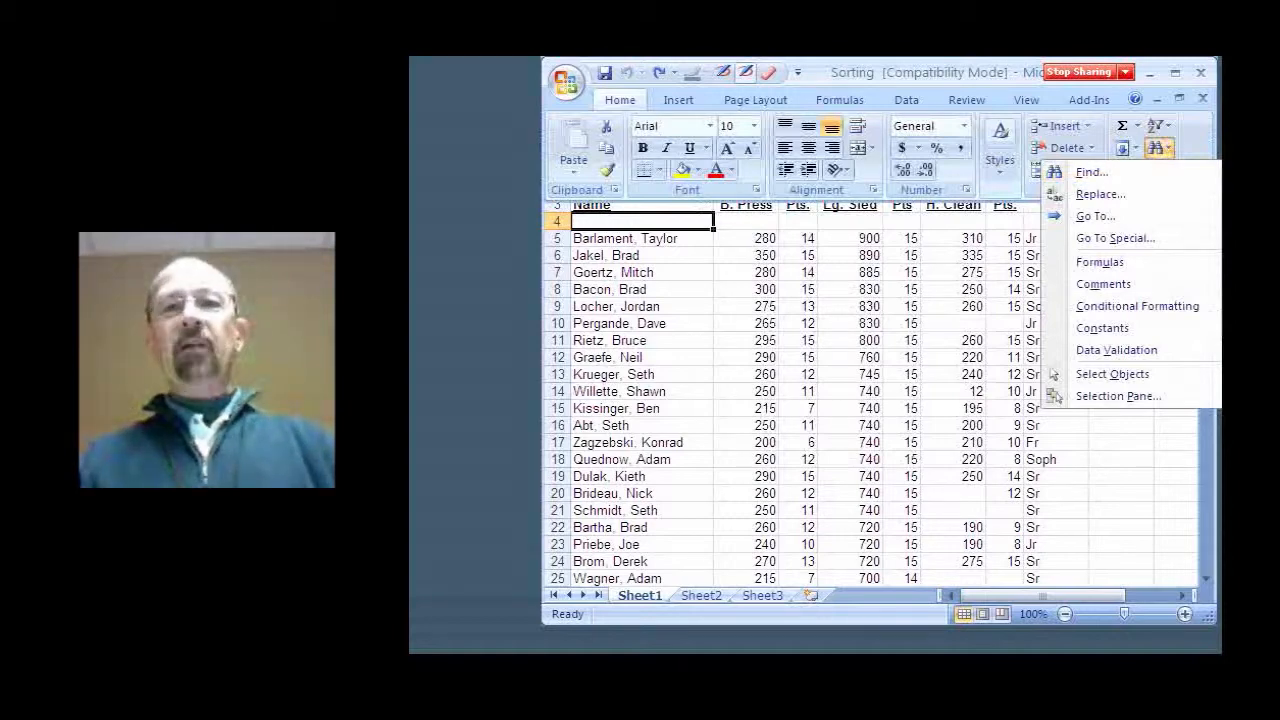
click(1092, 172)
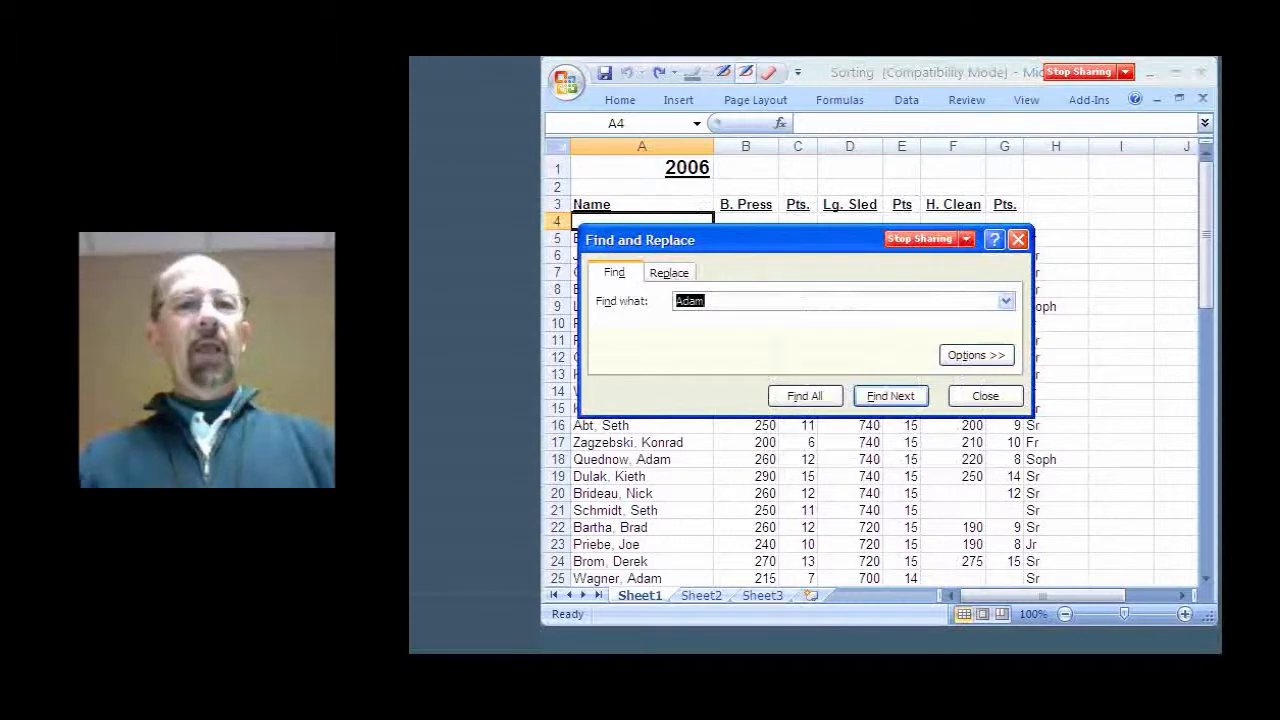
click(710, 301)
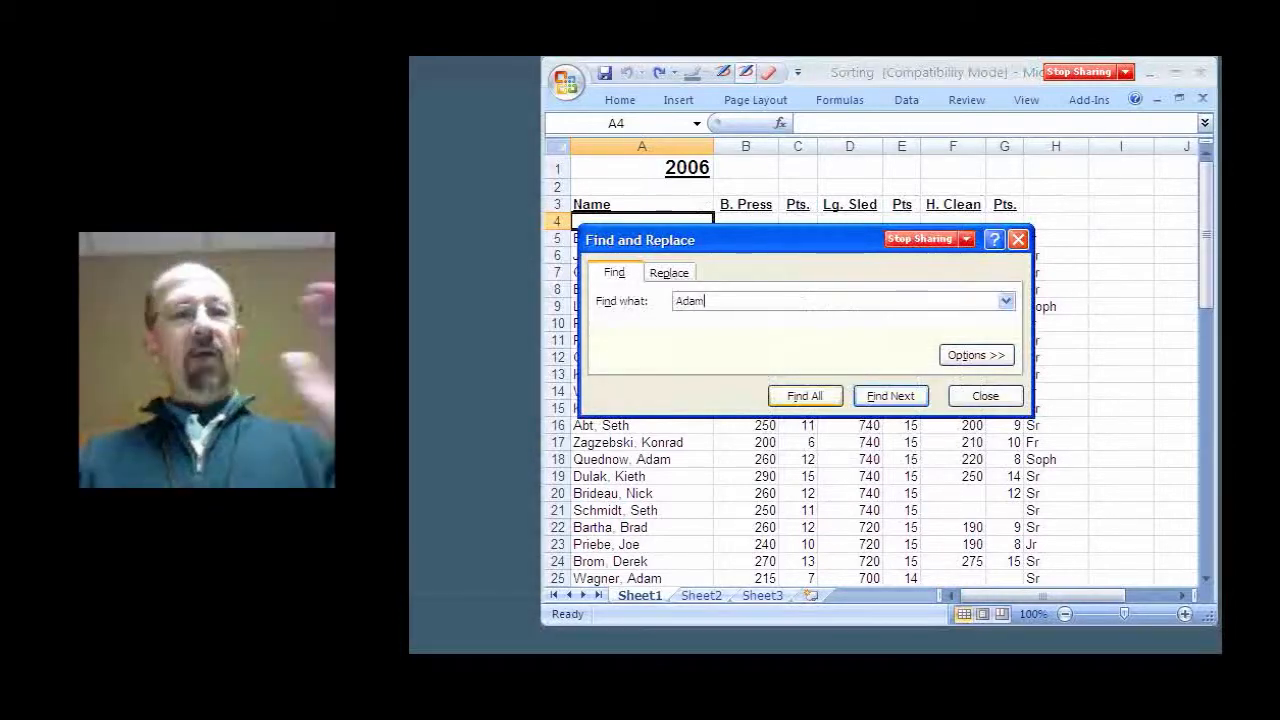
click(805, 396)
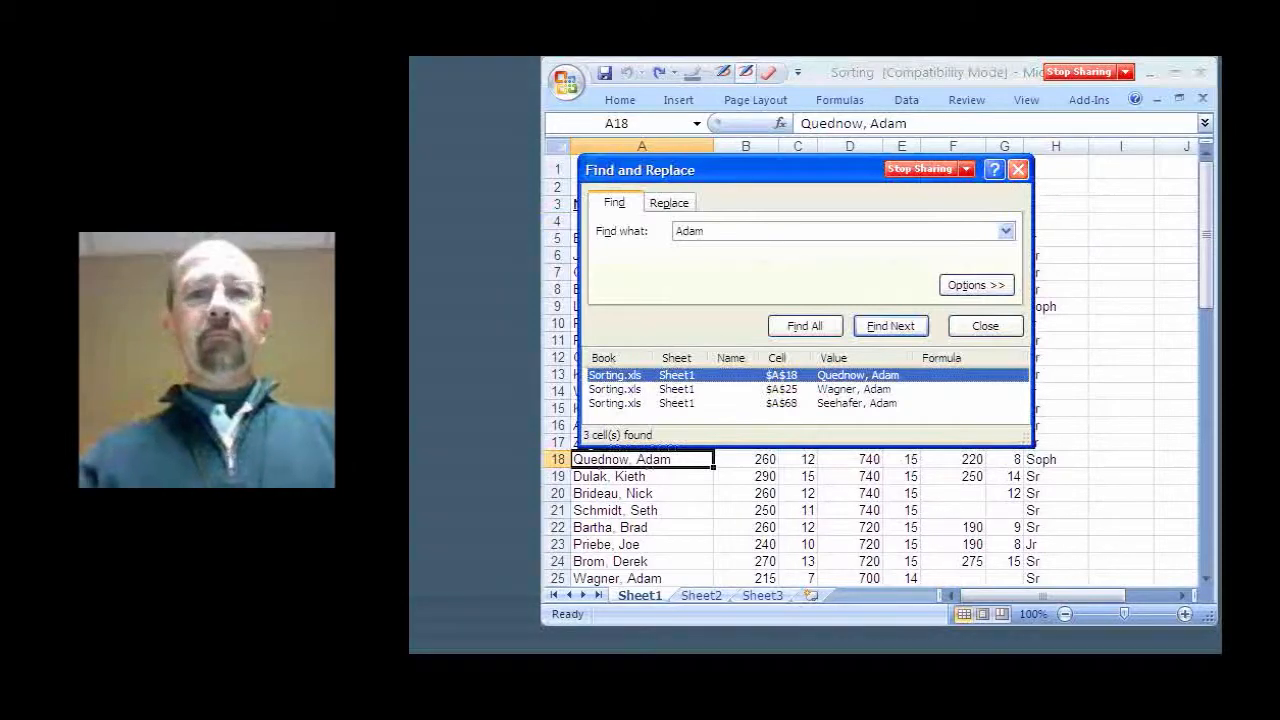
click(1018, 169)
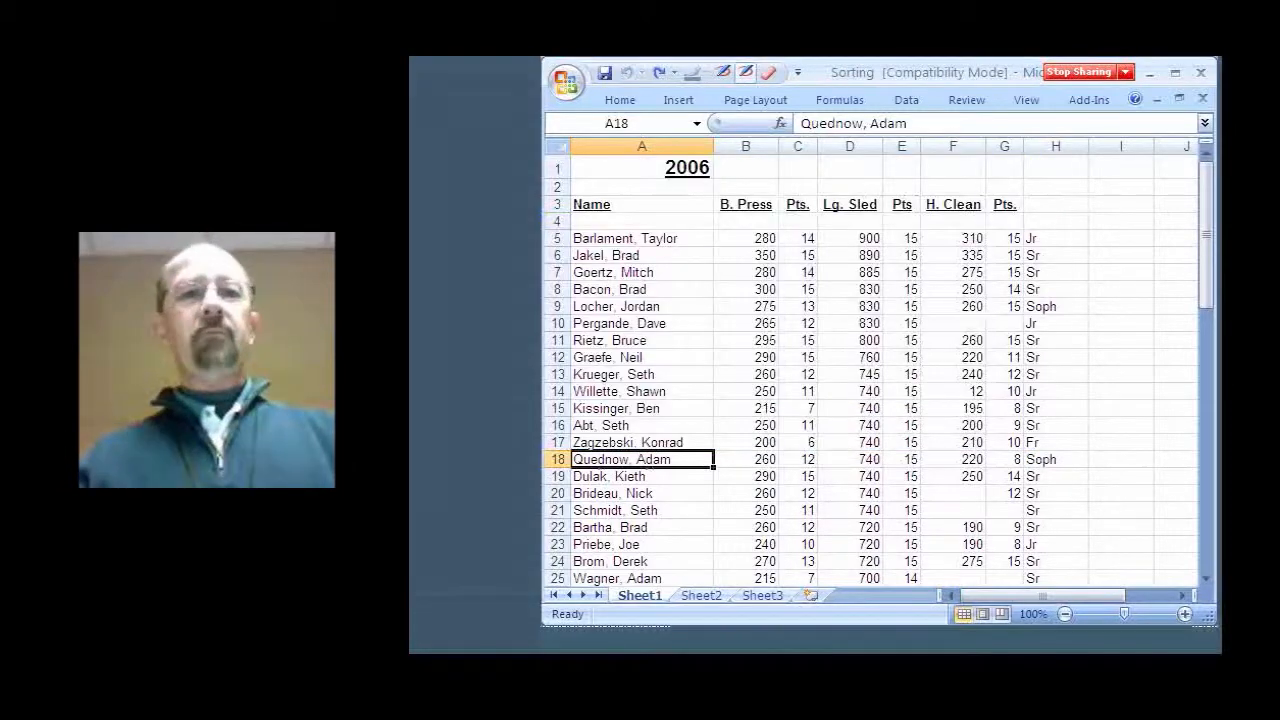